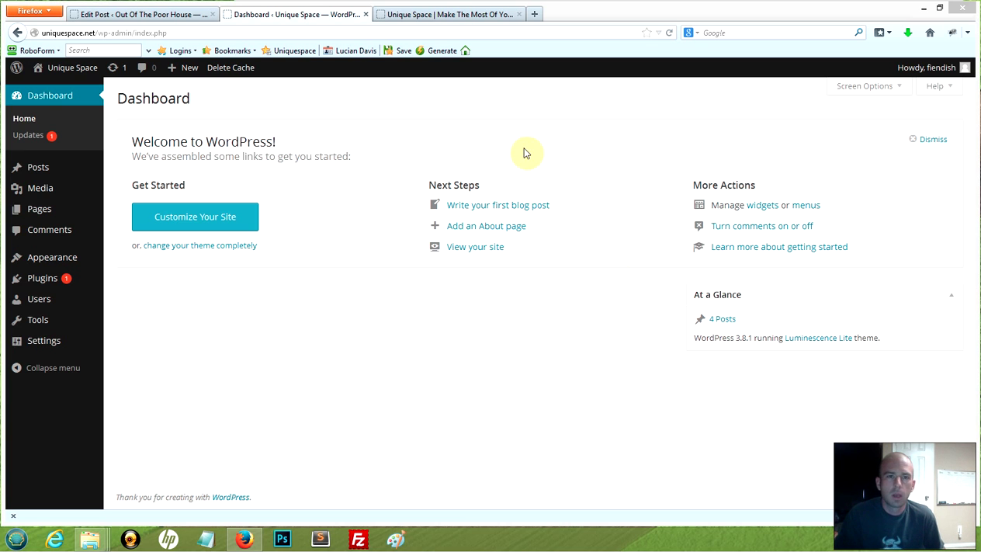
# - View the live site's front page, which lists the latest blog posts
pyautogui.click(453, 18)
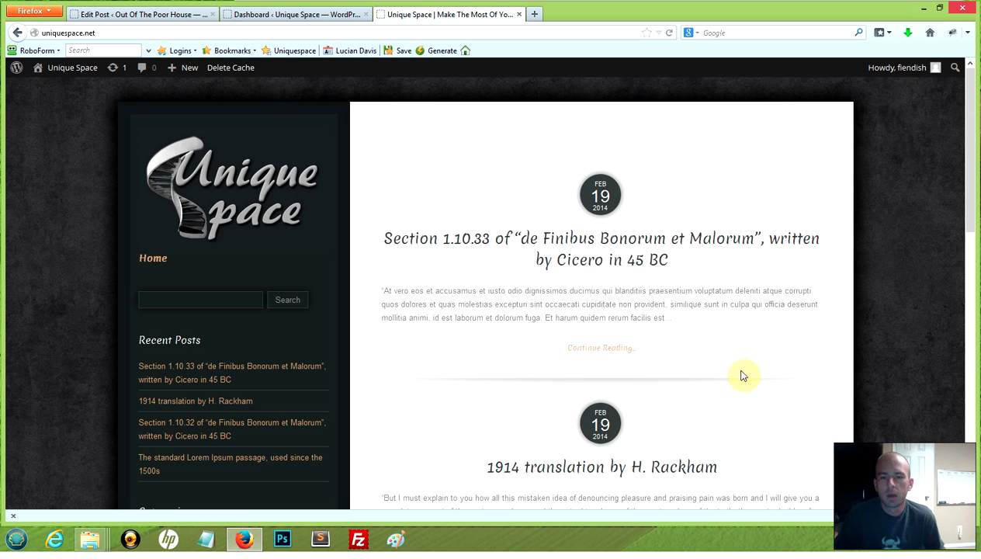
# - Browse the front page, read the Section 1.10.33 post, then return to the Dashboard
pyautogui.scroll(-1, 803, 417)
pyautogui.scroll(-1, 803, 416)
pyautogui.scroll(-1, 803, 417)
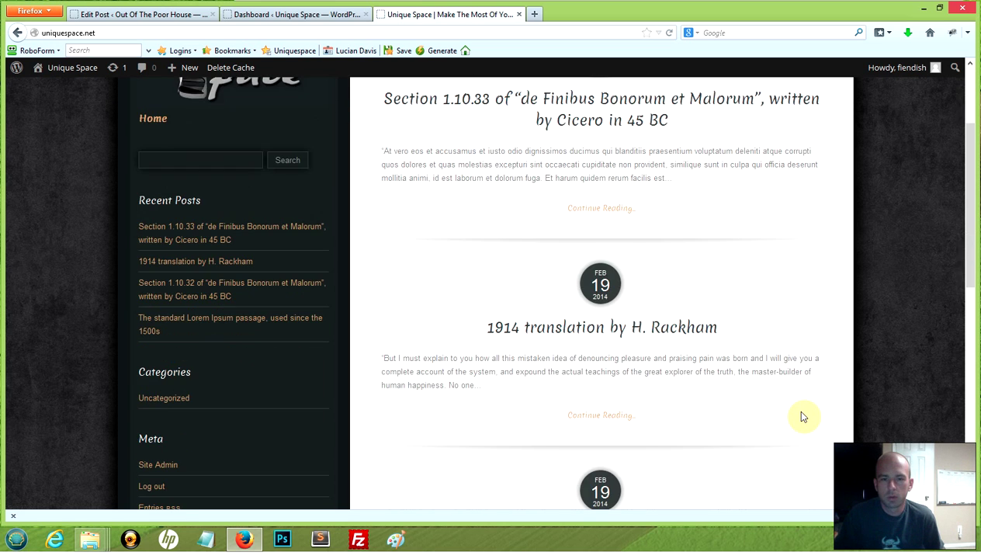
pyautogui.scroll(-1, 803, 417)
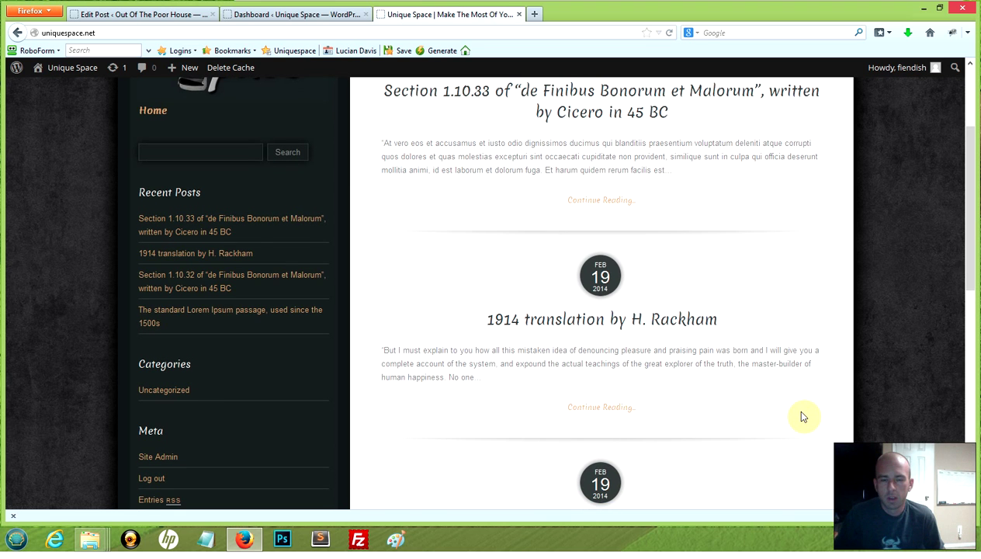
pyautogui.scroll(-1, 803, 416)
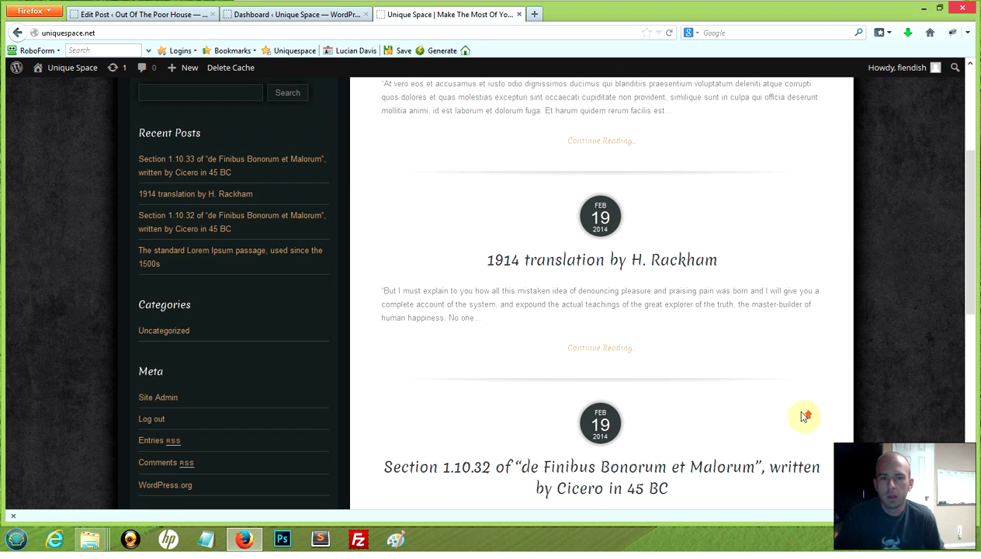
pyautogui.scroll(2, 803, 416)
pyautogui.scroll(1, 803, 417)
pyautogui.scroll(1, 803, 417)
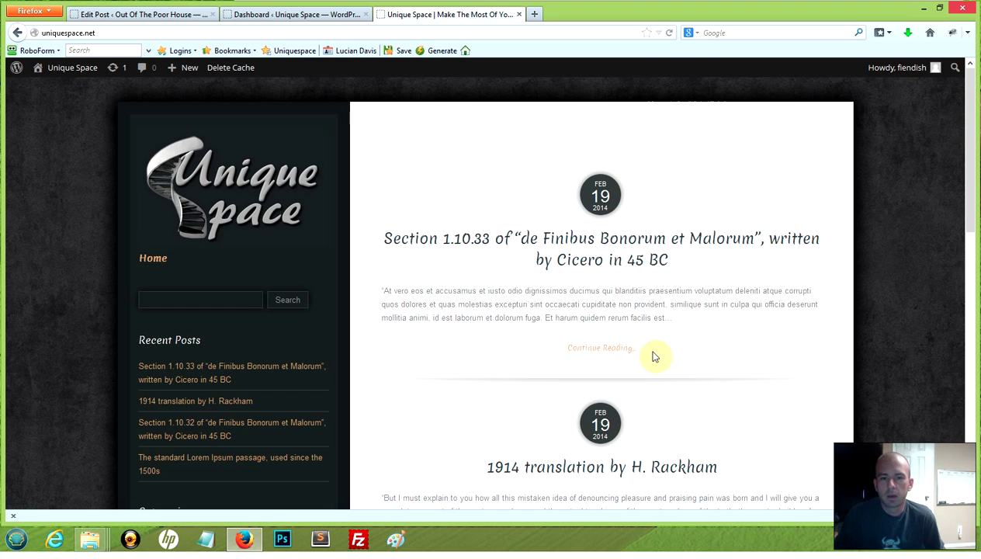
pyautogui.click(609, 351)
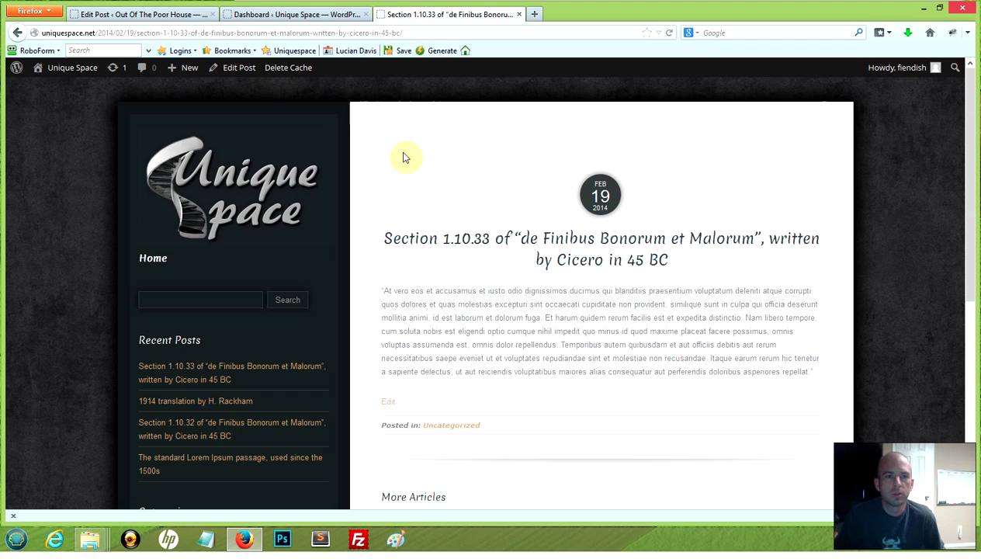
pyautogui.click(300, 16)
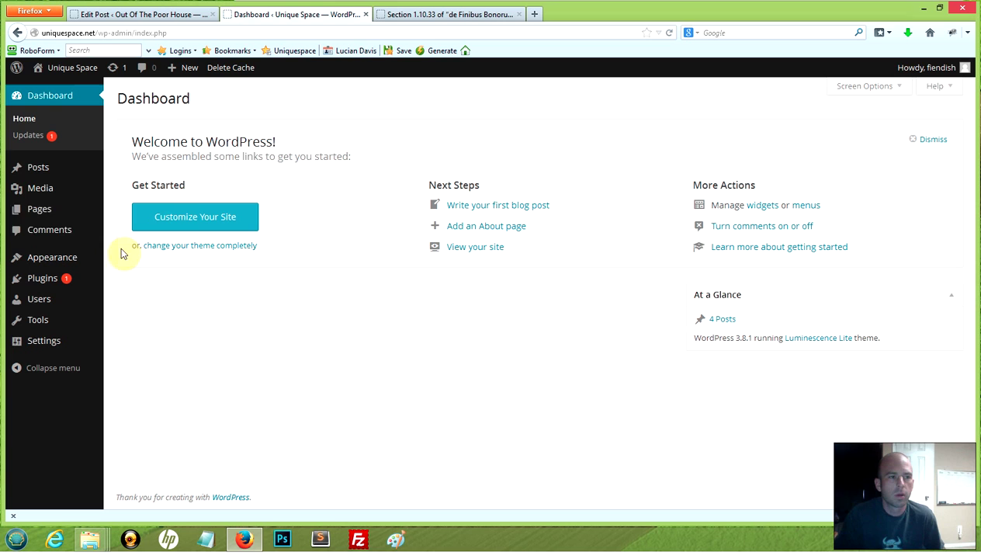
# - Create and publish a page titled 'Home' with the body text 'This is my home page'
pyautogui.click(40, 211)
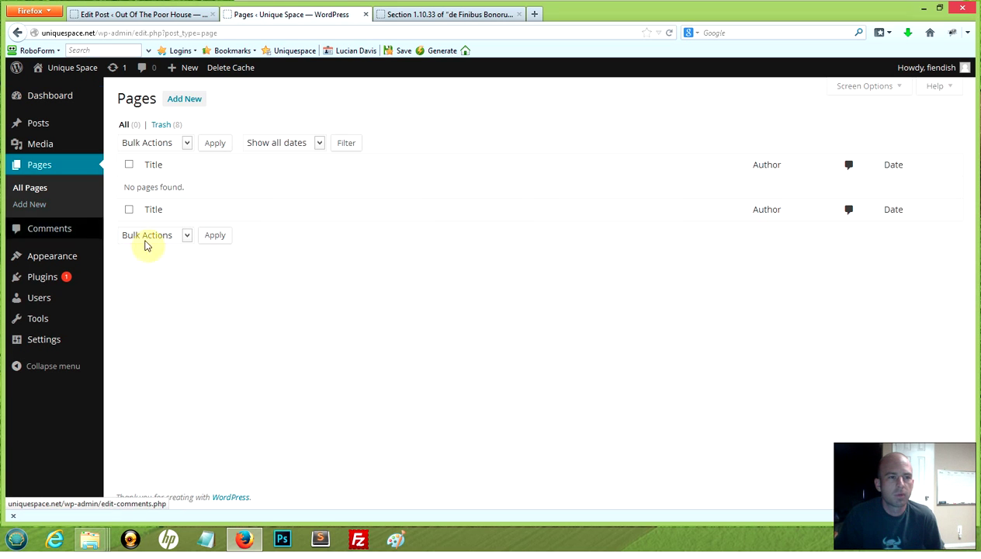
pyautogui.click(187, 103)
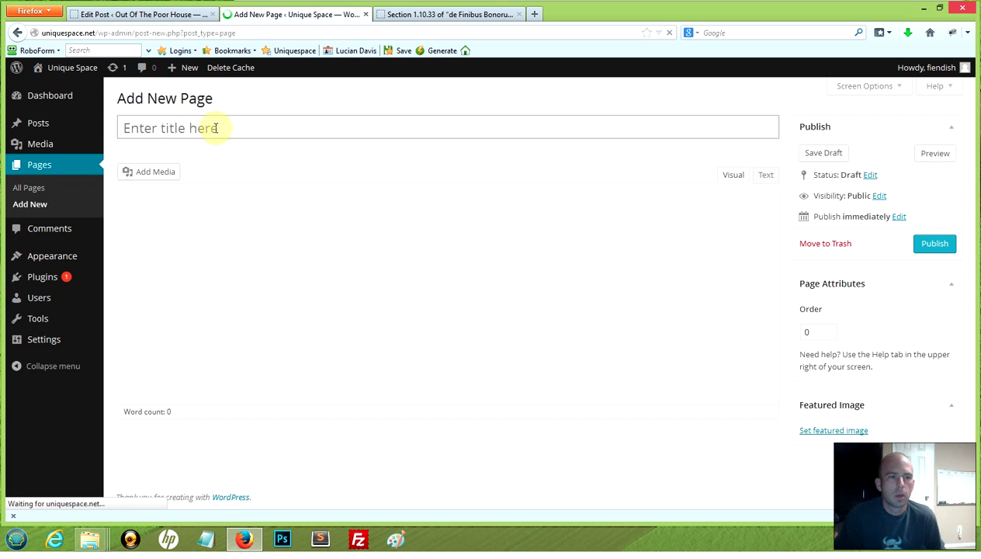
pyautogui.click(216, 128)
pyautogui.write('Home')
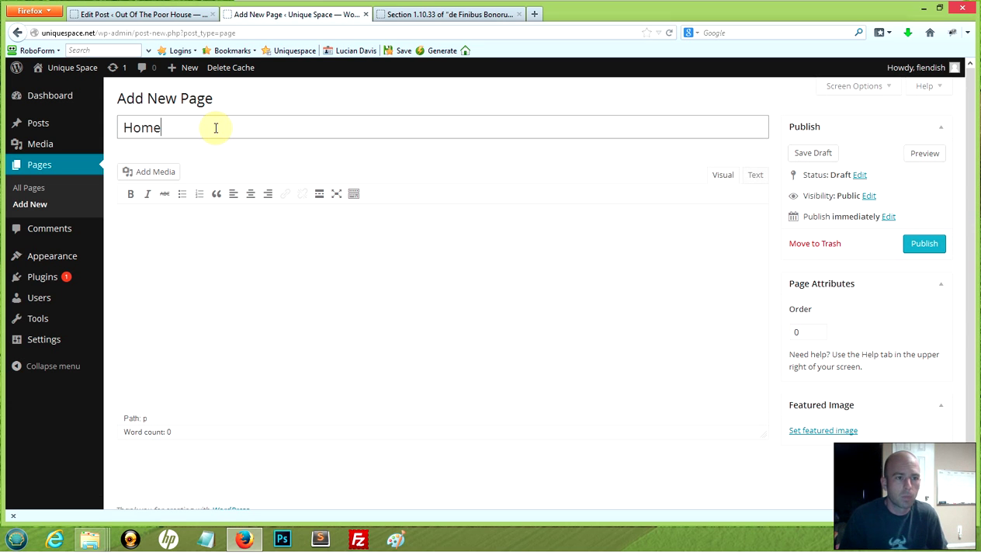
pyautogui.click(580, 234)
pyautogui.write('This is ')
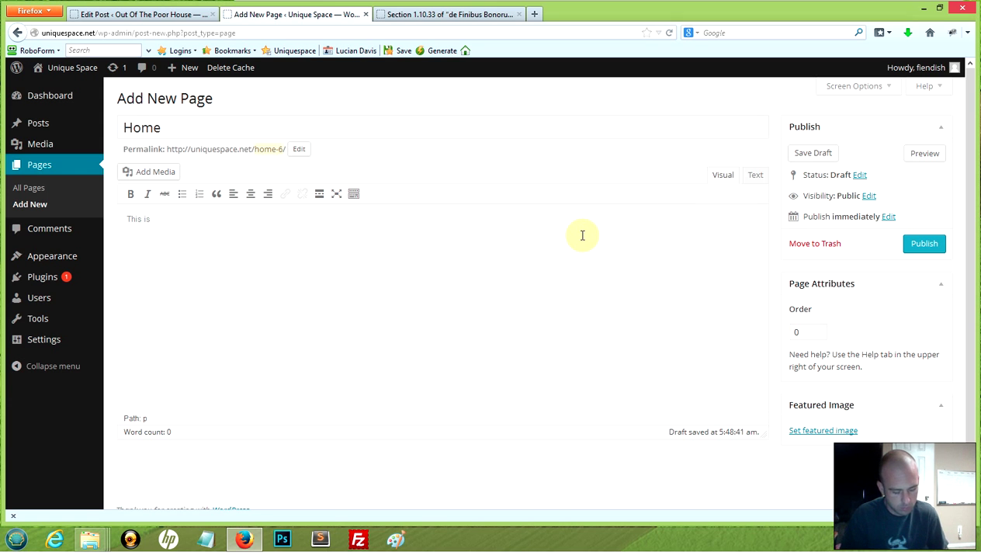
pyautogui.write('my home page')
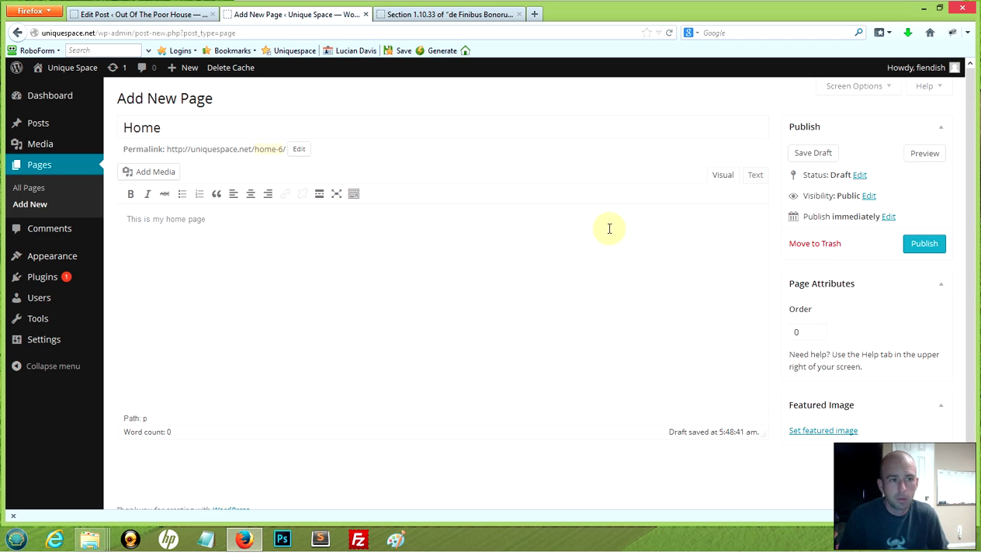
pyautogui.click(920, 245)
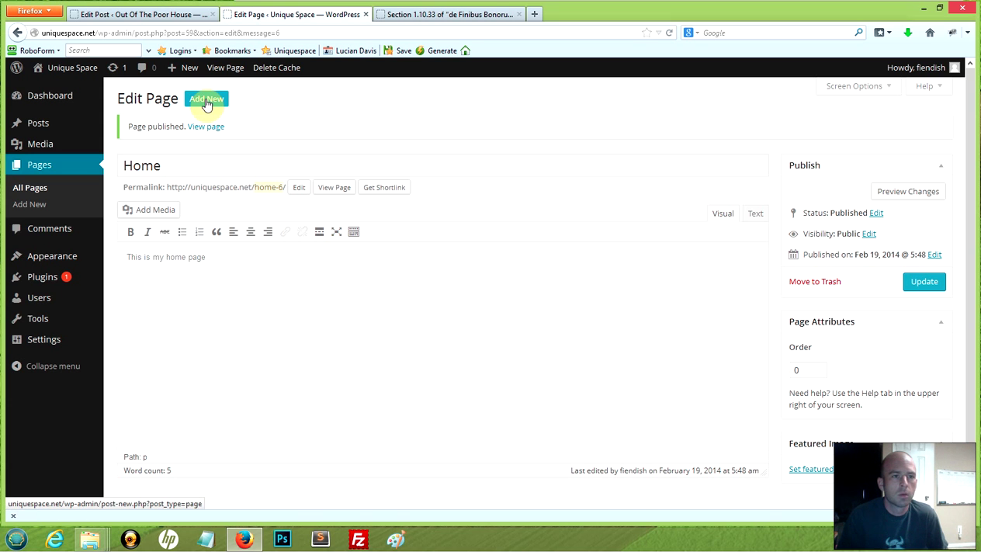
pyautogui.click(206, 105)
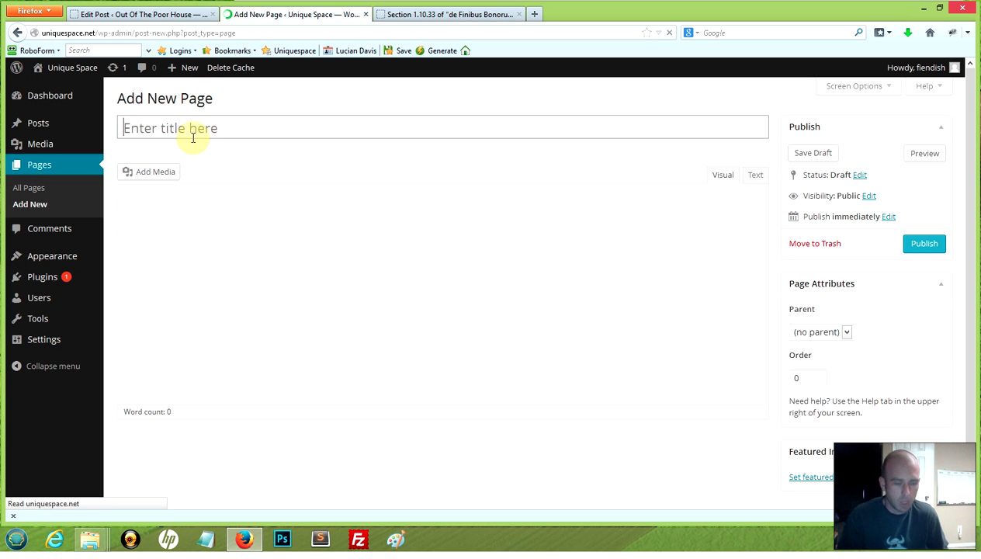
# - Title the new page 'Posts' and publish it with no body content
pyautogui.write('Posts')
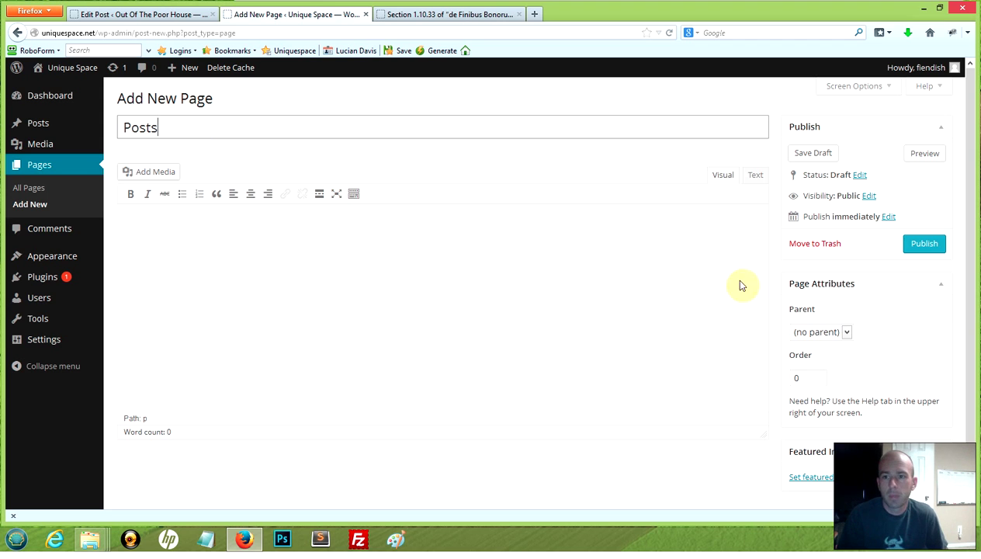
pyautogui.click(917, 243)
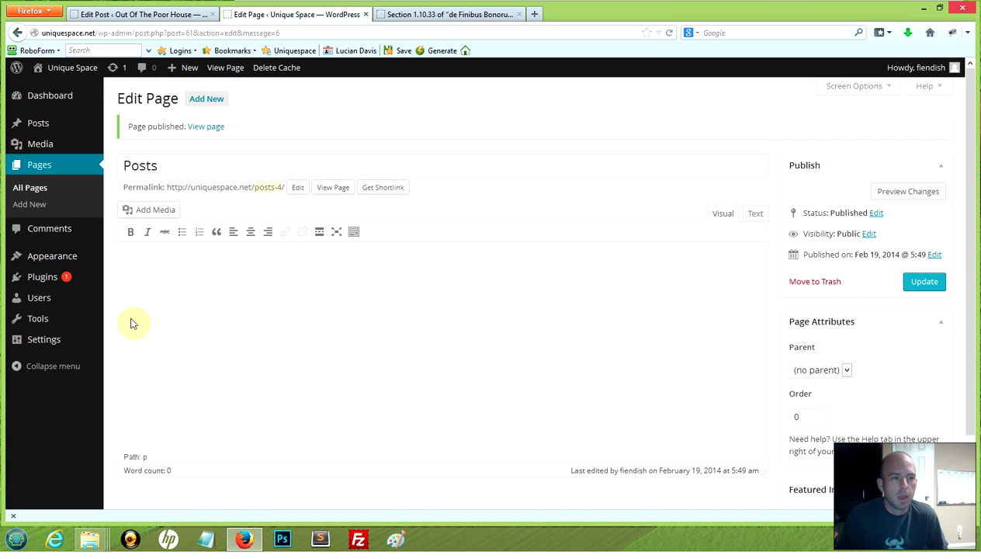
pyautogui.moveTo(43, 339)
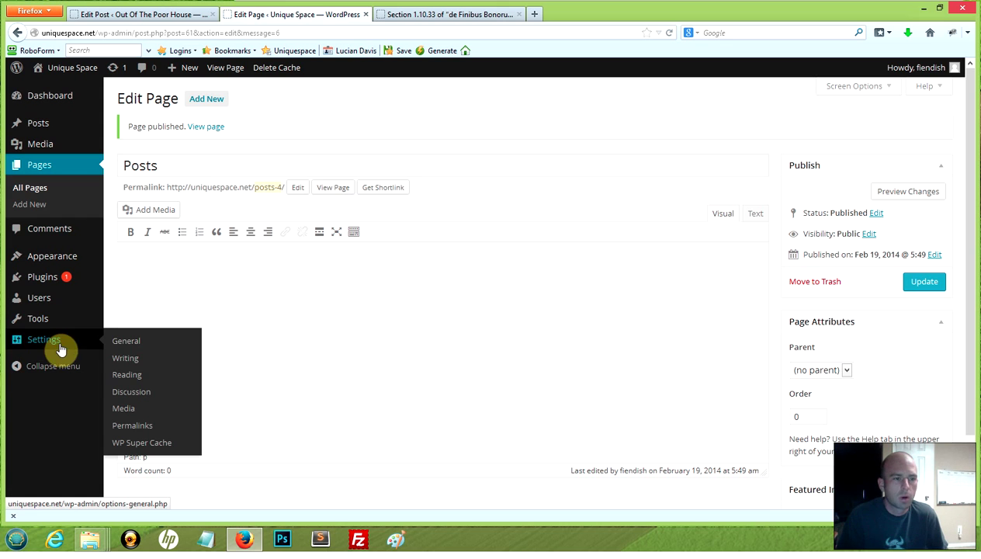
# - In Reading settings, choose a static front page Home and posts page Posts, and save
pyautogui.click(127, 378)
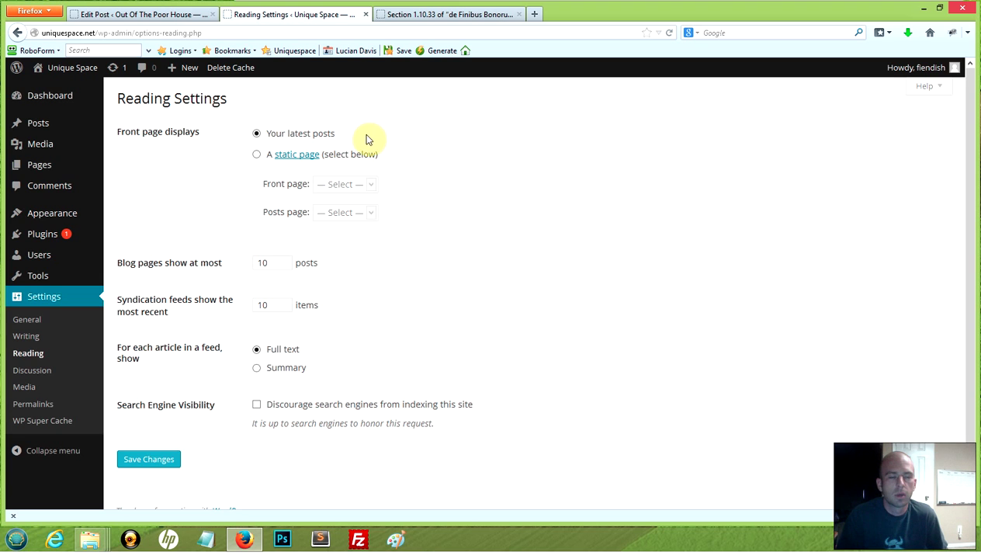
pyautogui.click(256, 156)
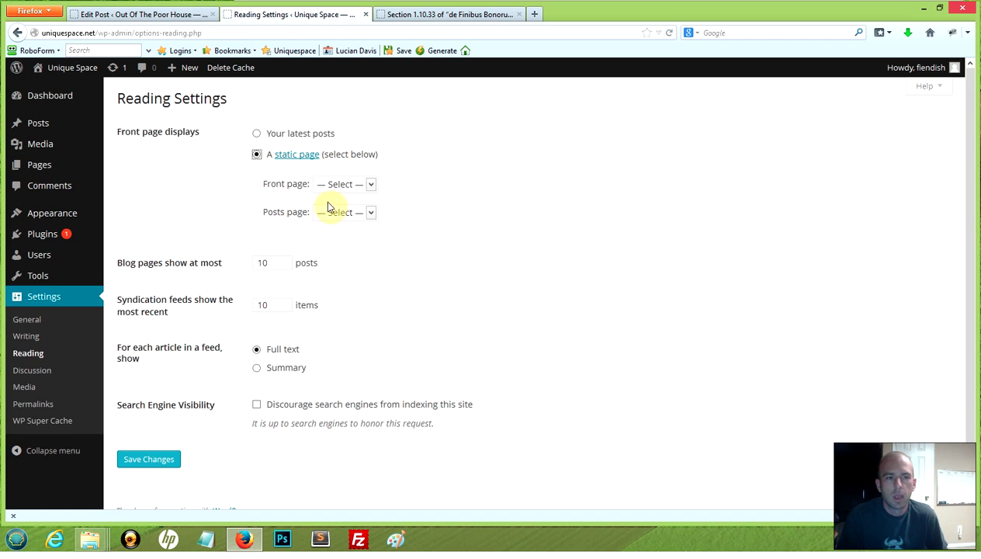
pyautogui.click(373, 186)
pyautogui.click(354, 212)
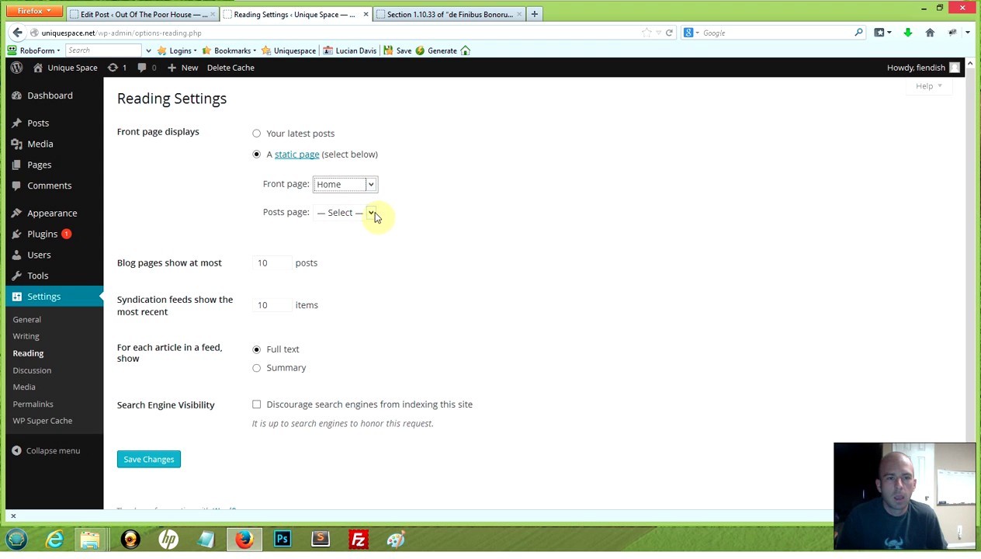
pyautogui.click(372, 214)
pyautogui.click(345, 252)
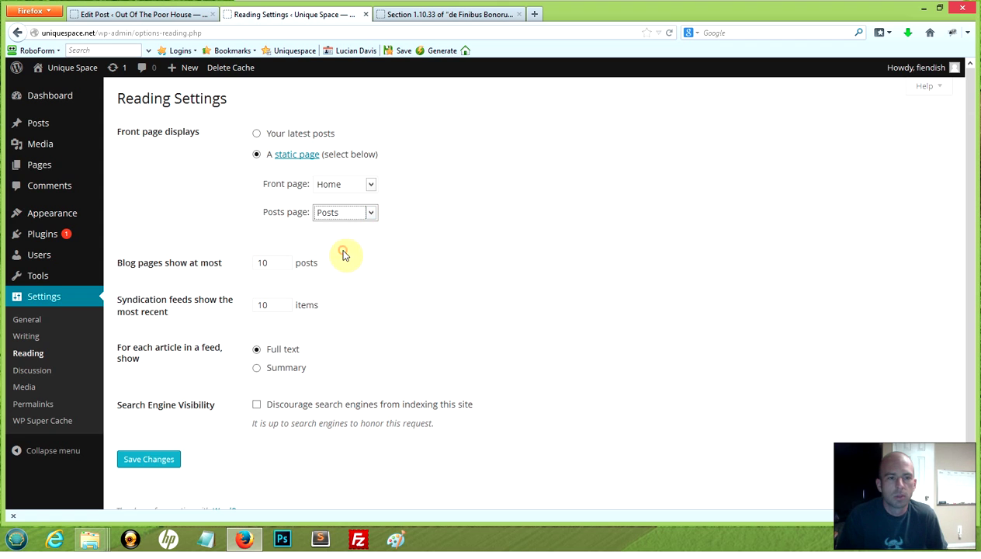
pyautogui.click(166, 460)
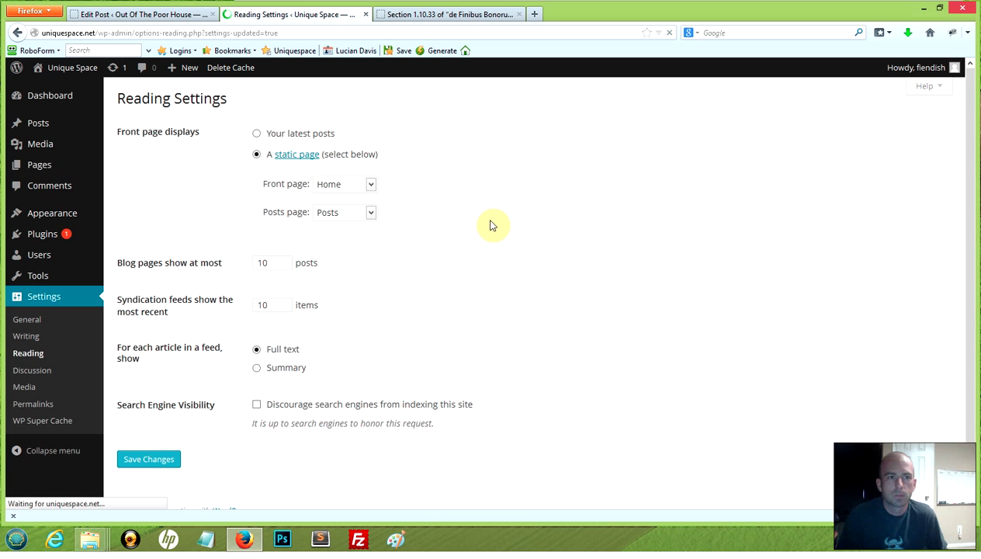
pyautogui.click(460, 17)
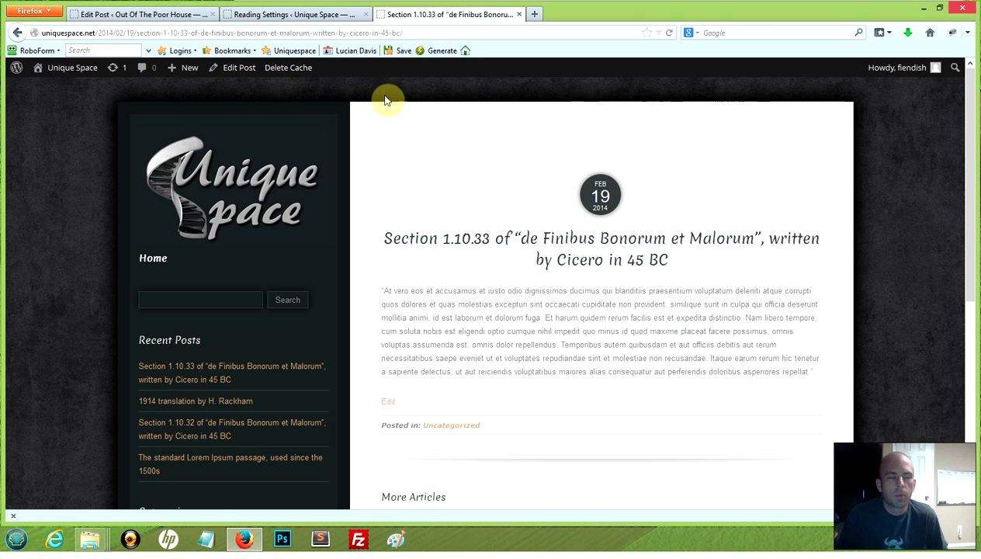
# - Reload the live site to confirm Home is the front page, then view the Posts page
pyautogui.click(672, 36)
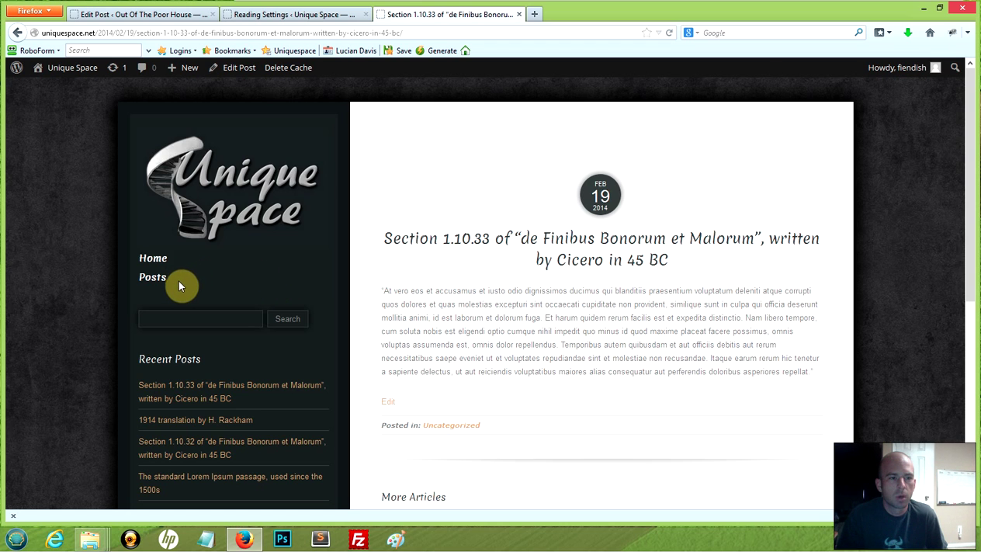
pyautogui.click(167, 261)
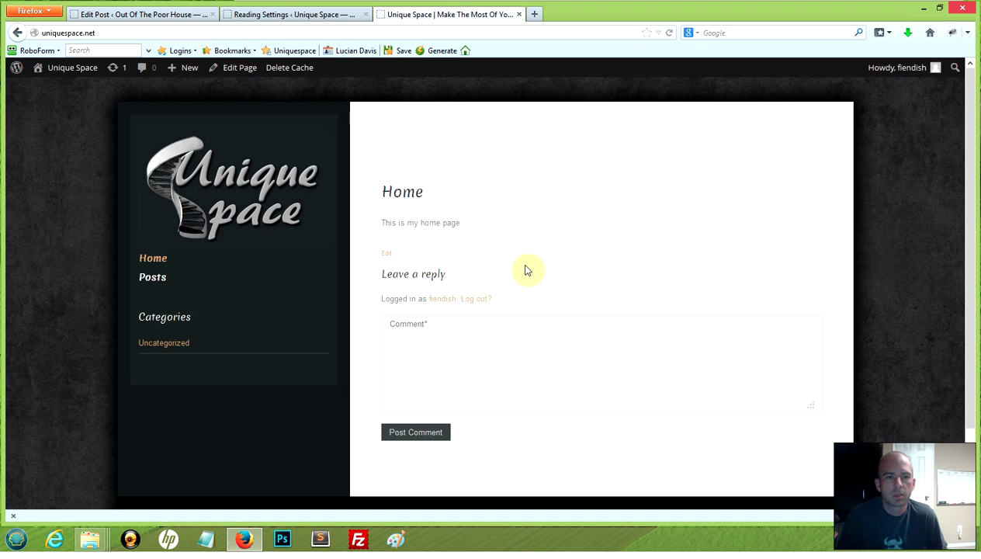
pyautogui.click(151, 281)
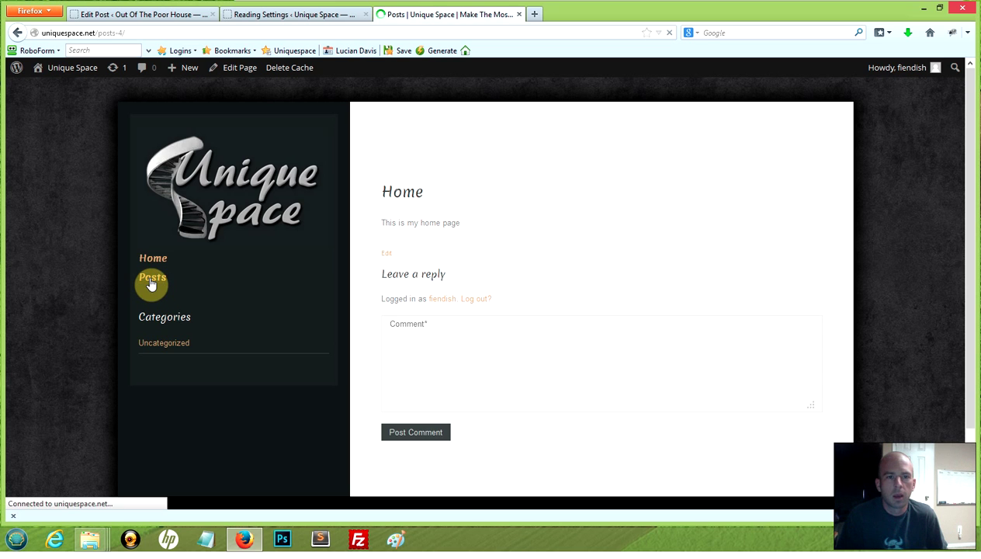